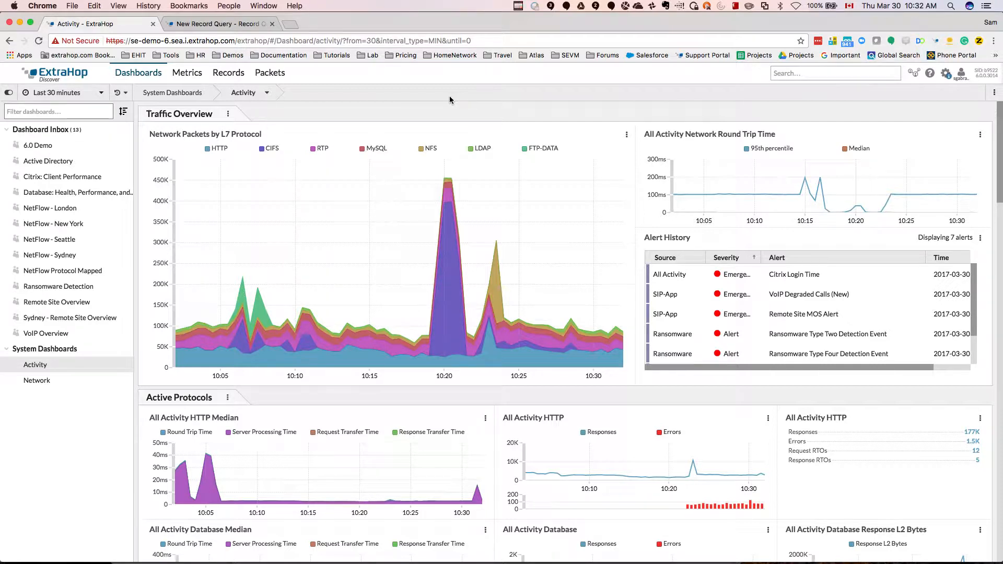
- Run a global records query for ".ru" and narrow the results to DNS Request records
left_click(785, 76)
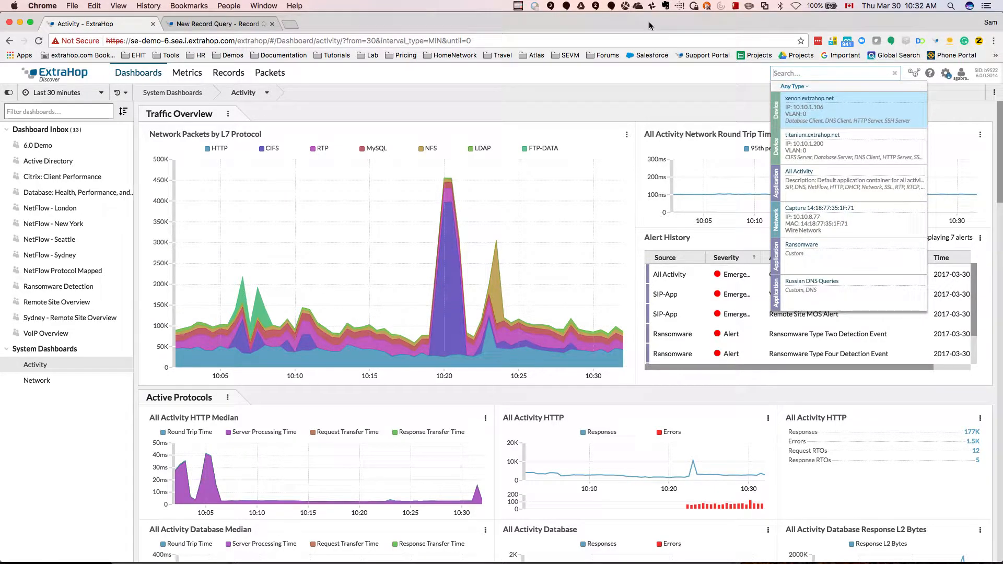
type(".")
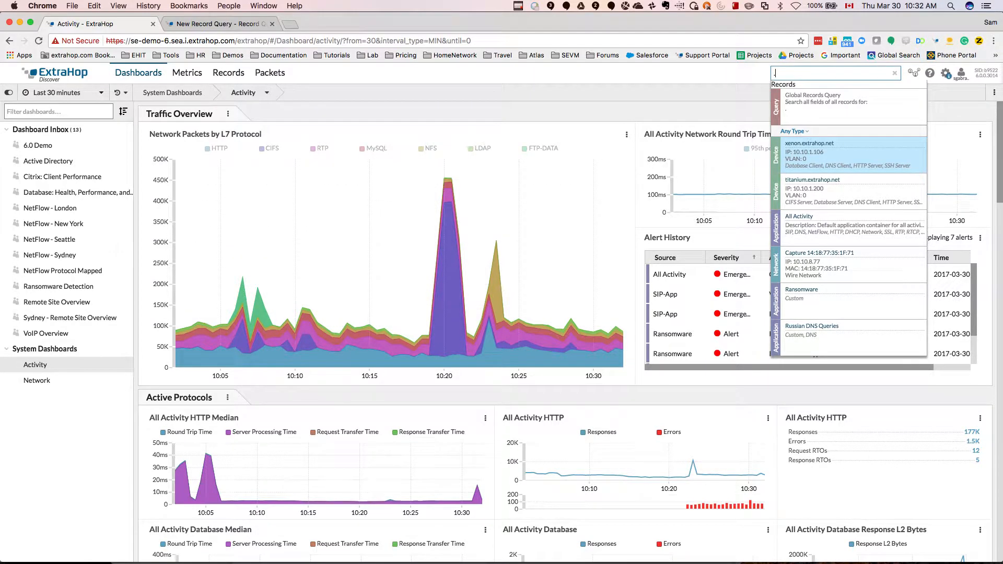
type("ru")
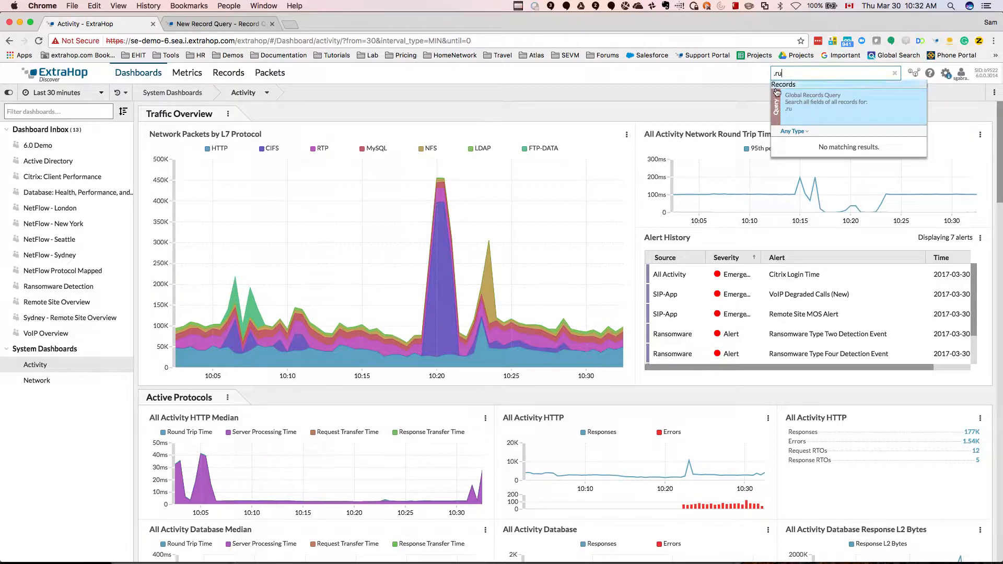
left_click(830, 104)
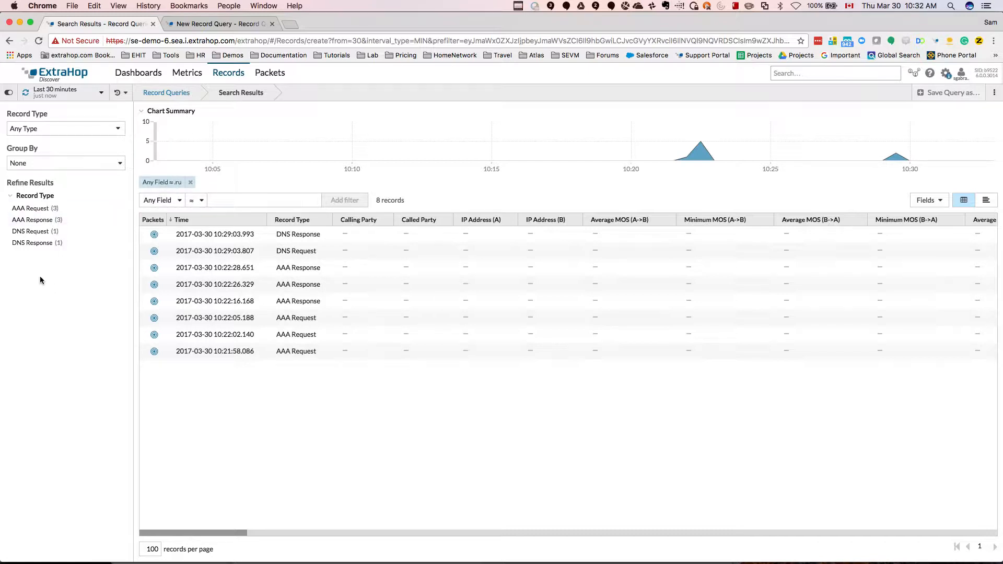
left_click(31, 232)
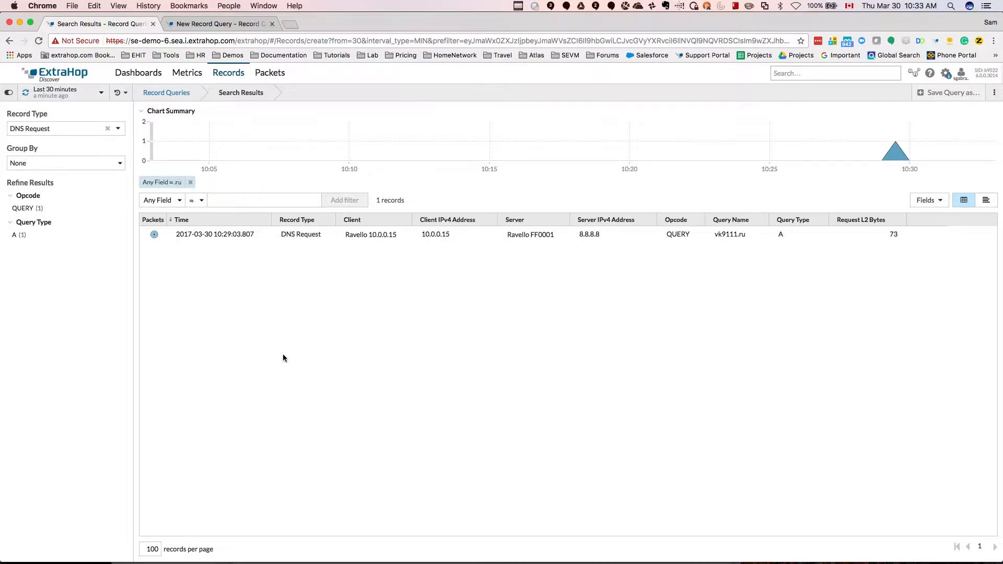
- Run a global records query across all fields for 8.8.4.4
left_click(789, 73)
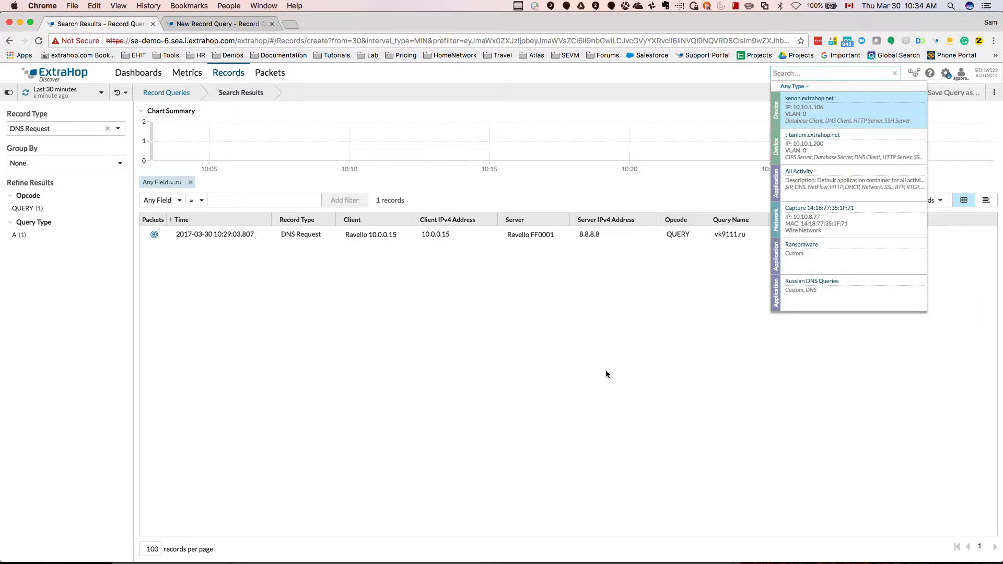
type("8.8.4.4")
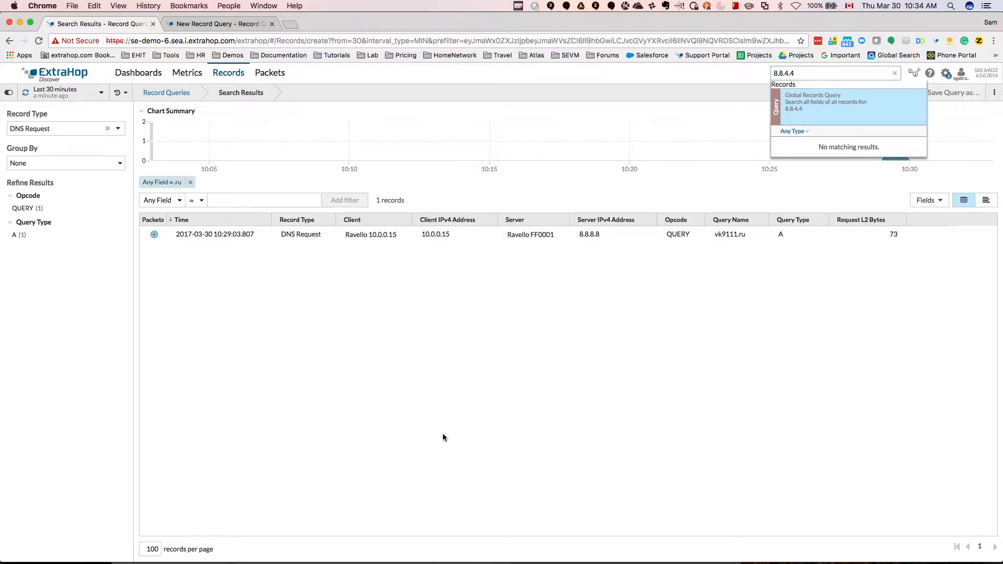
key("Return")
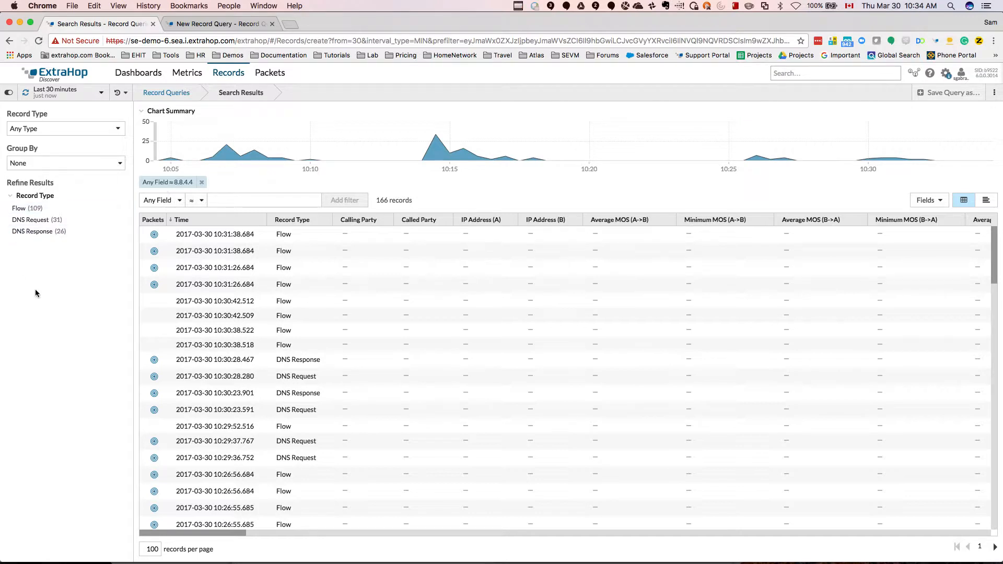
- Narrow the 8.8.4.4 results to DNS Request records and group them by Client IPv4 Address
left_click(30, 222)
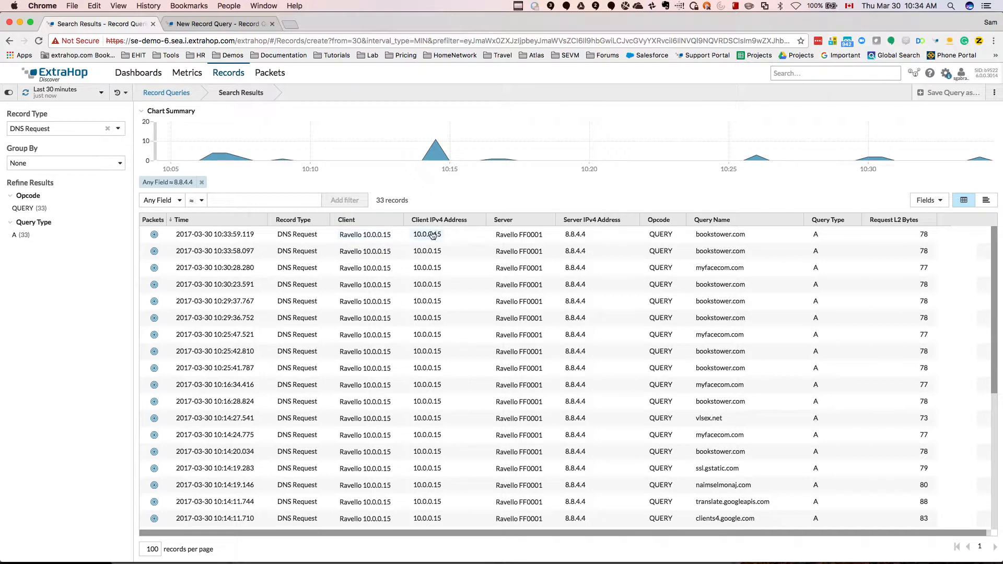
left_click(120, 163)
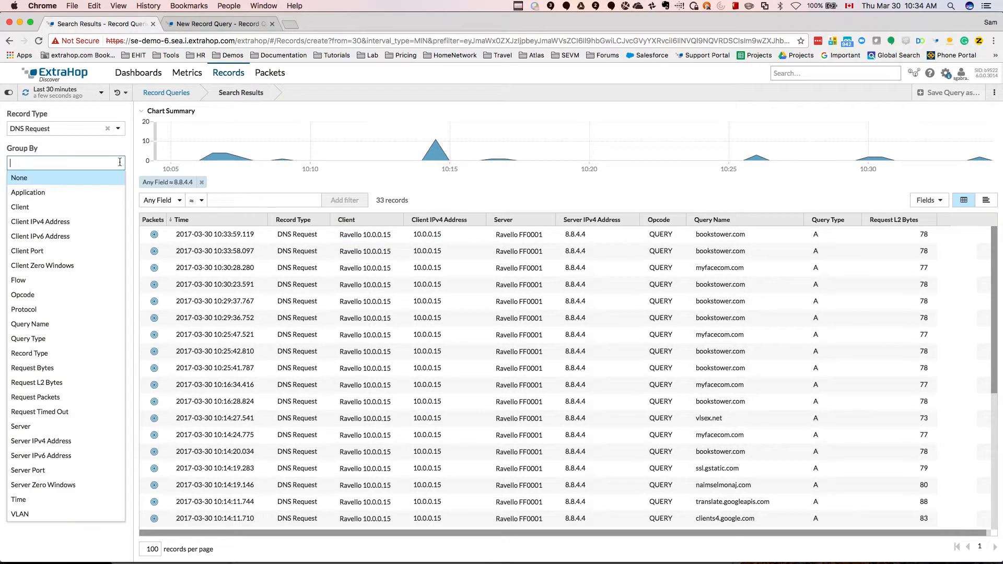
left_click(55, 222)
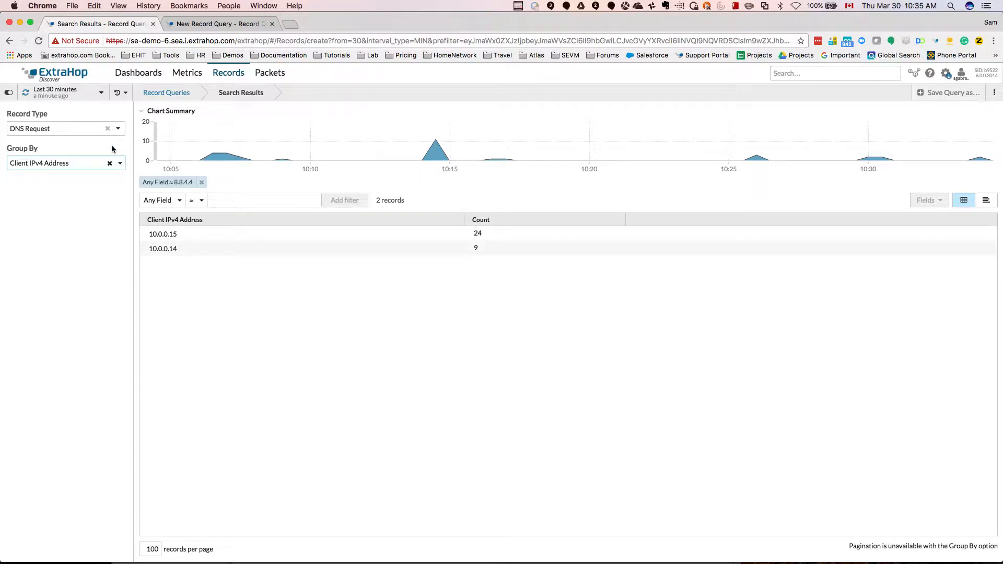
- Start a new record query and filter it to records with Bytes ≥ 100,000,000
left_click(165, 93)
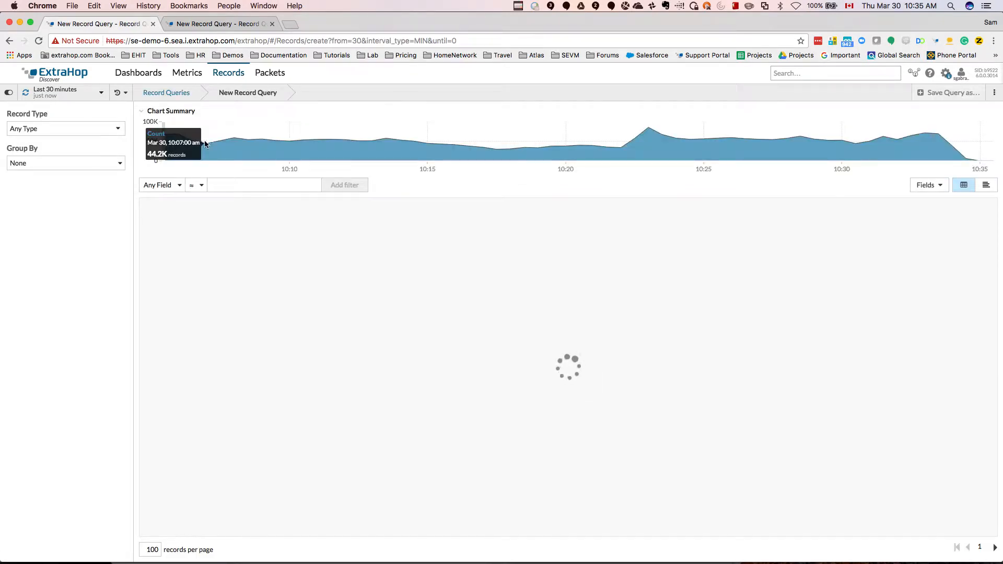
left_click(169, 185)
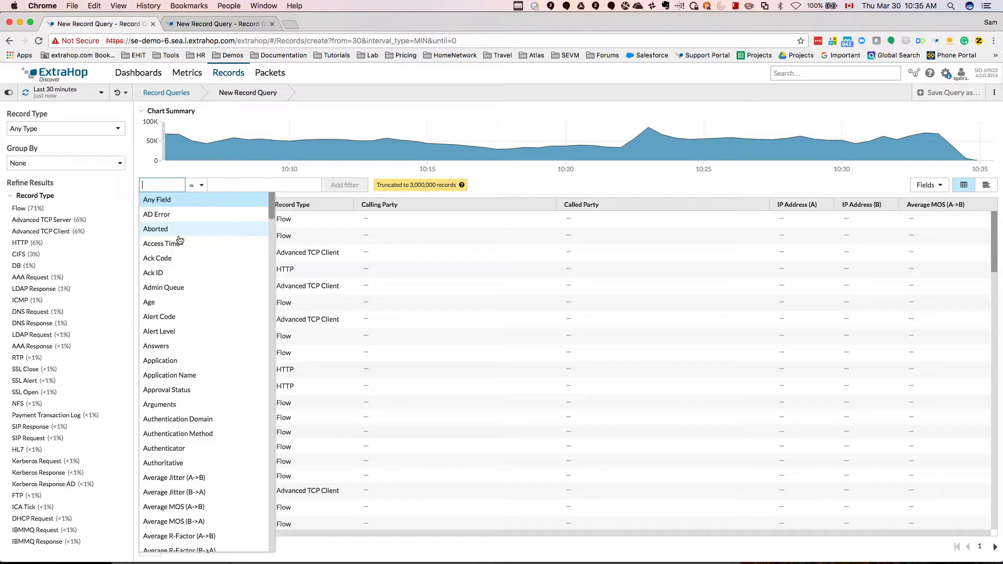
type("byte")
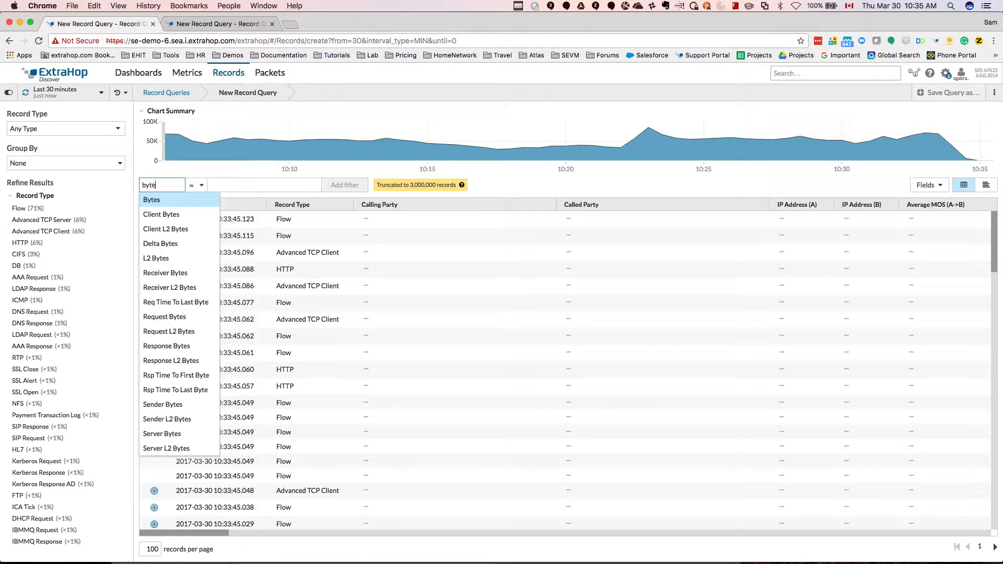
left_click(186, 198)
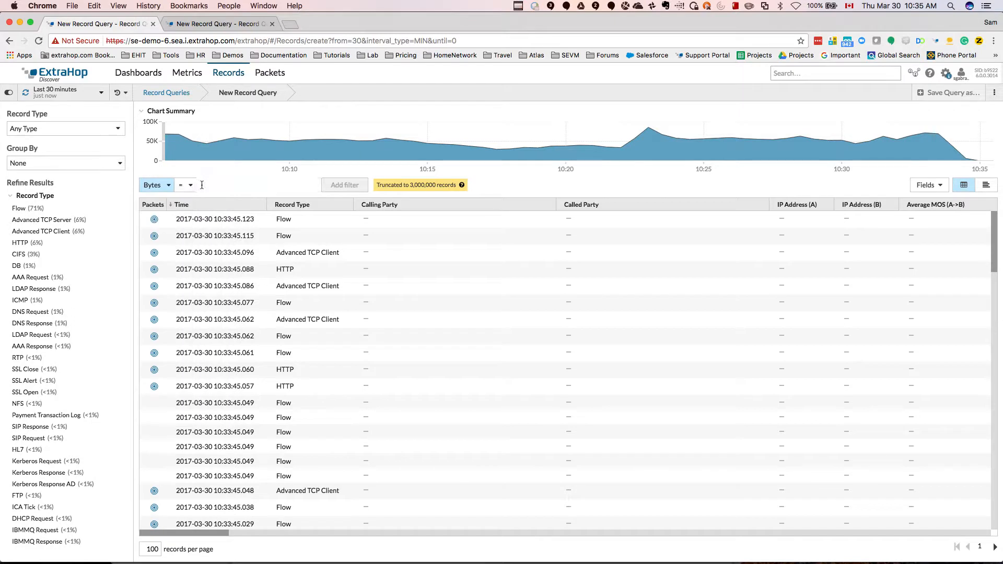
left_click(189, 187)
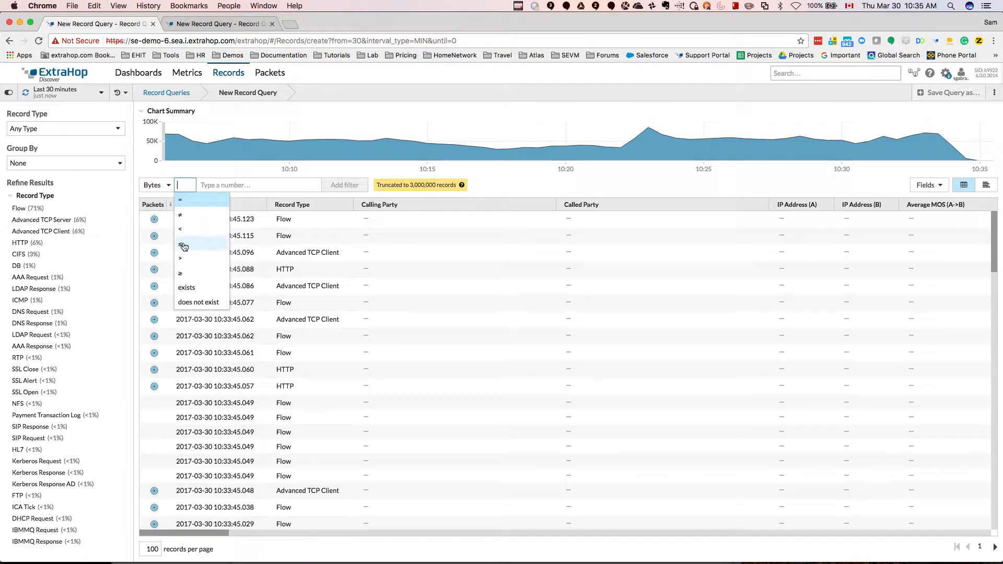
left_click(187, 274)
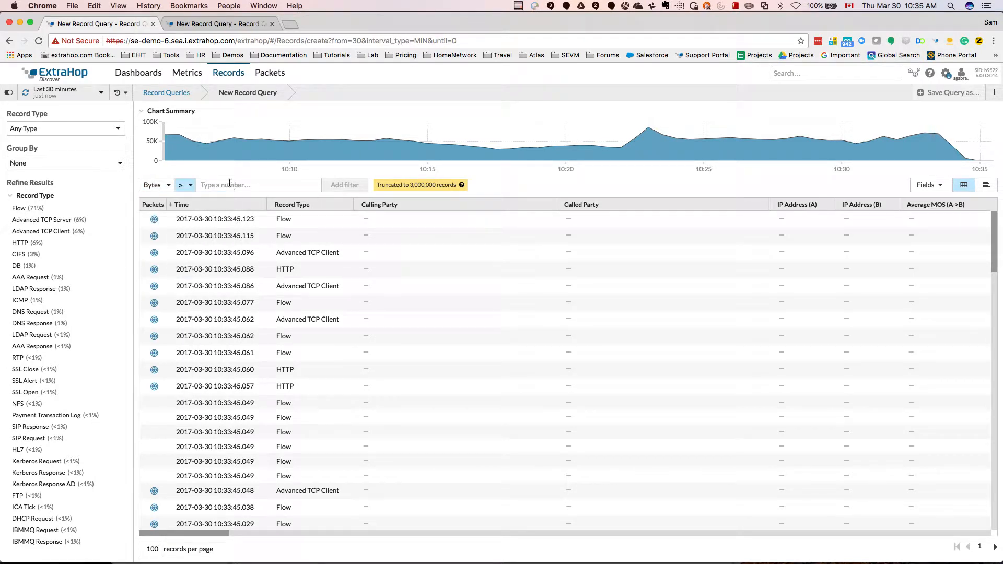
type("1000")
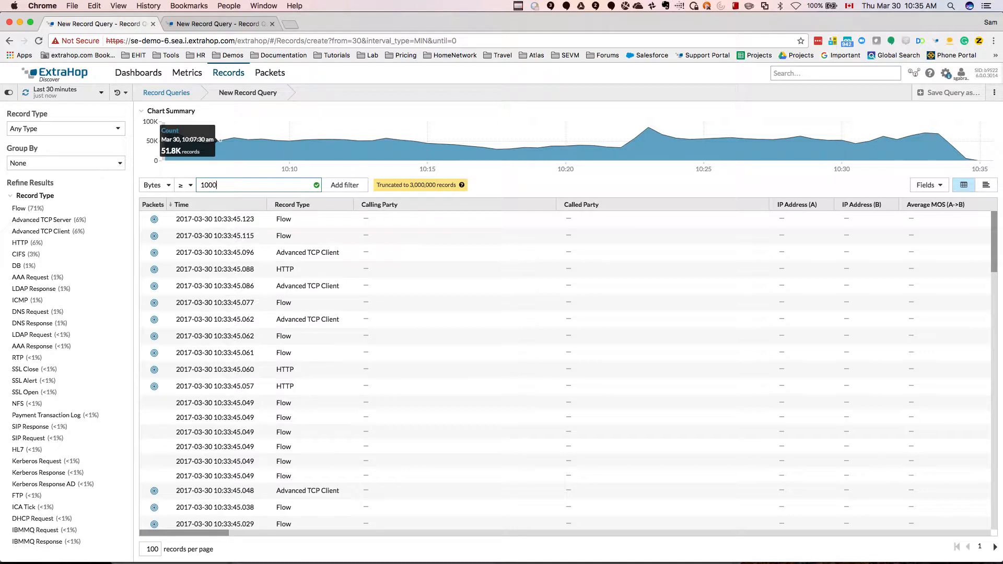
type(",000,0000000")
left_click(345, 185)
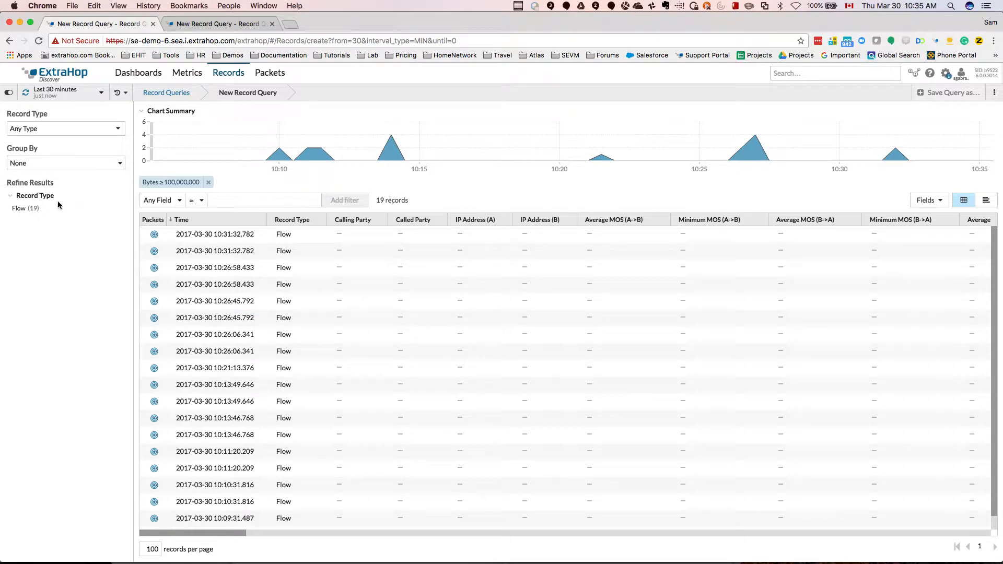
- Narrow the results to Flow records and sort them by Bytes from largest to smallest
left_click(21, 208)
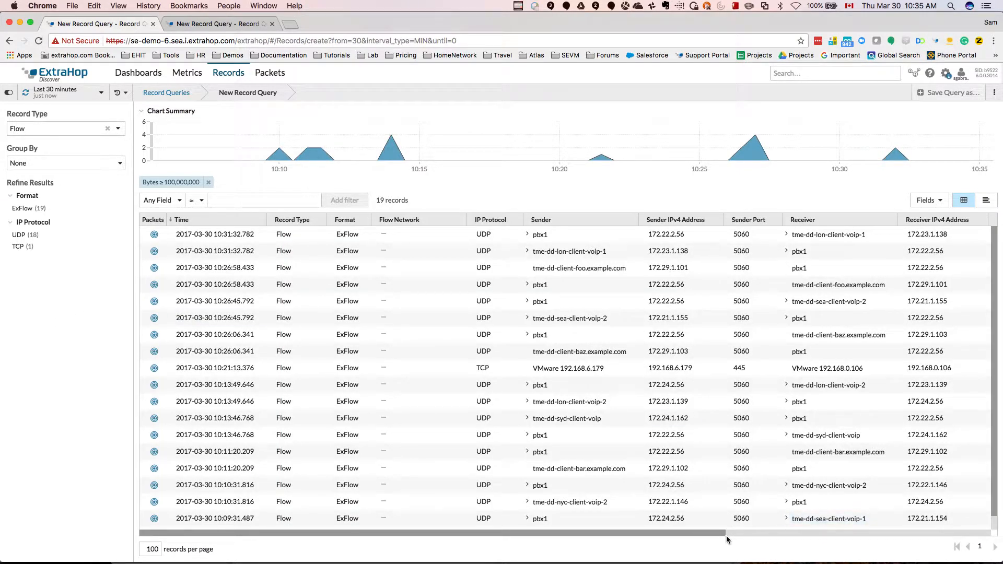
left_click_drag(715, 534, 934, 537)
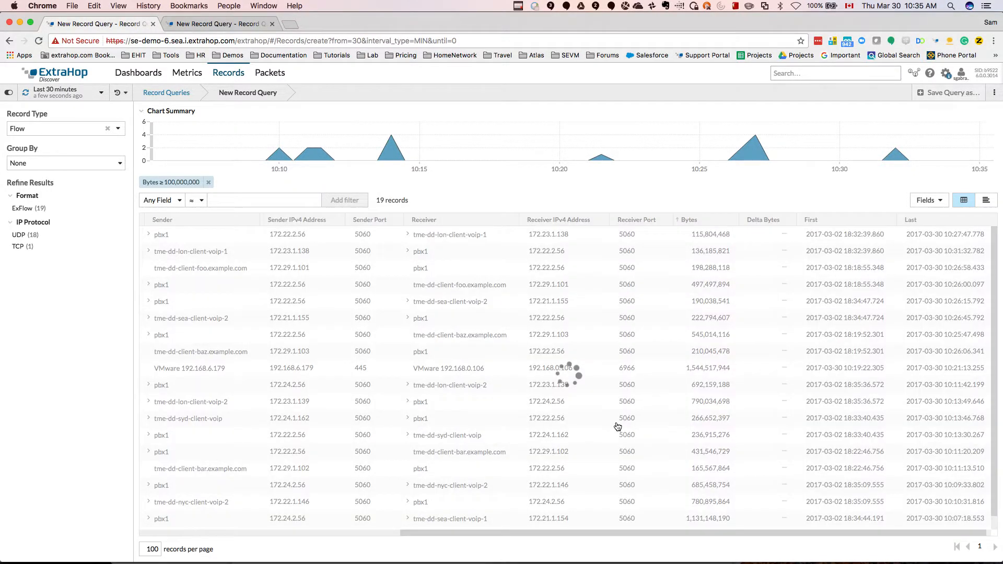
left_click(701, 223)
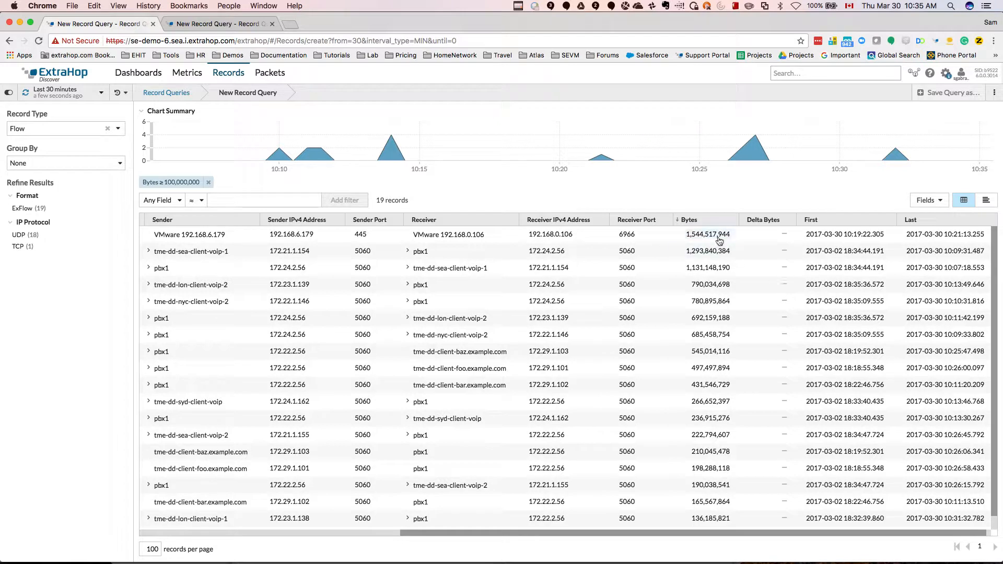
- Add the Flow field as a column in the records table
left_click(938, 205)
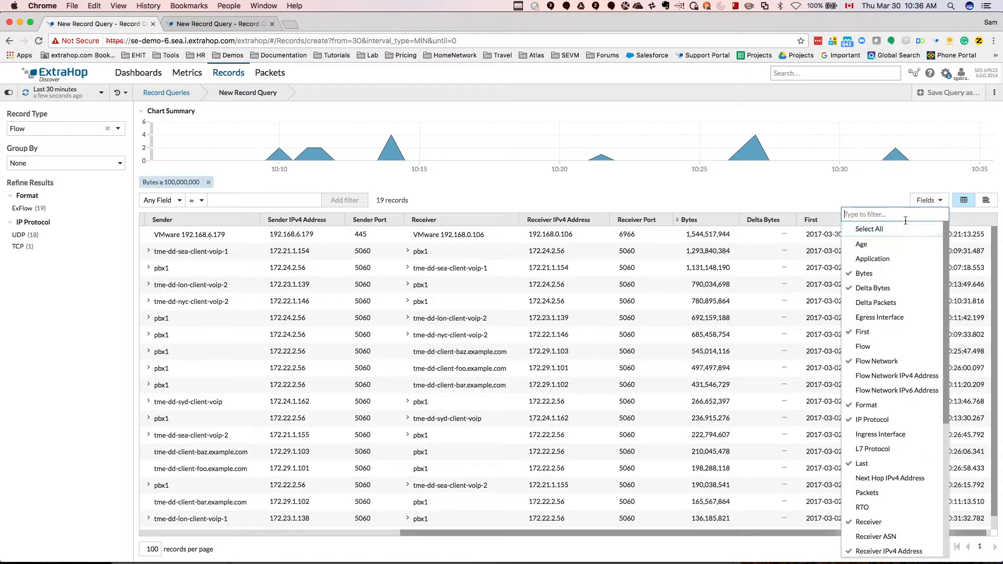
type("flow")
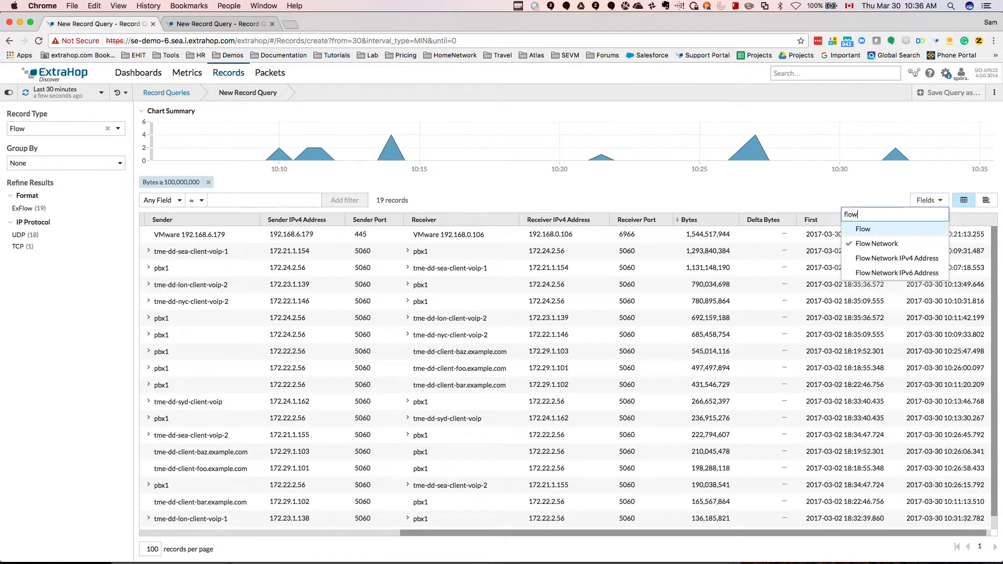
left_click(858, 231)
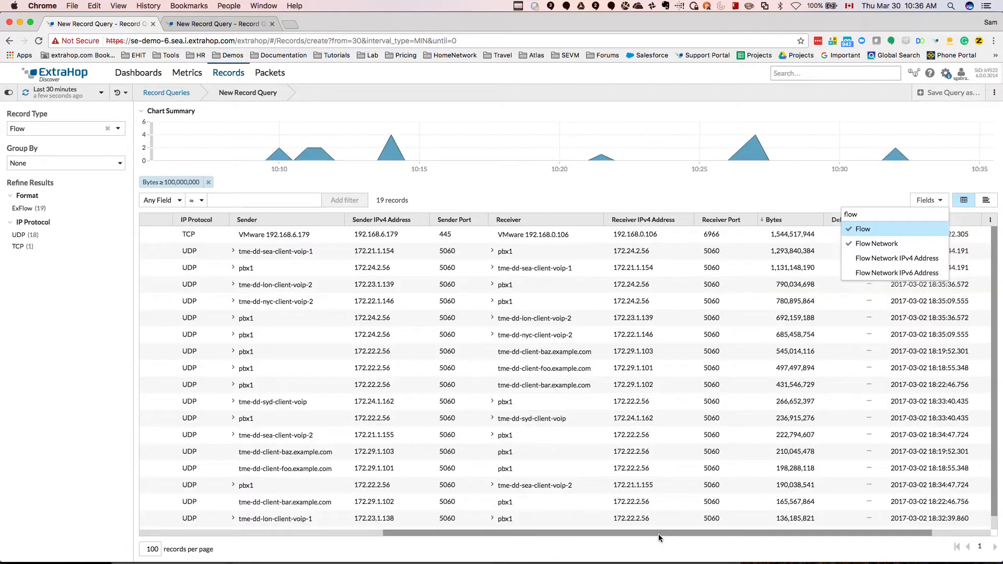
left_click(631, 538)
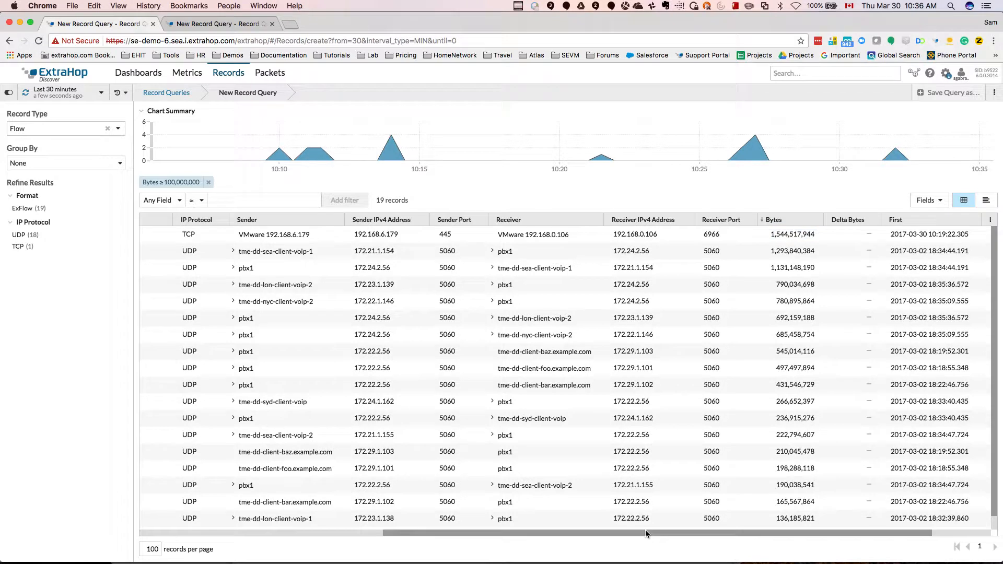
left_click_drag(638, 535, 380, 529)
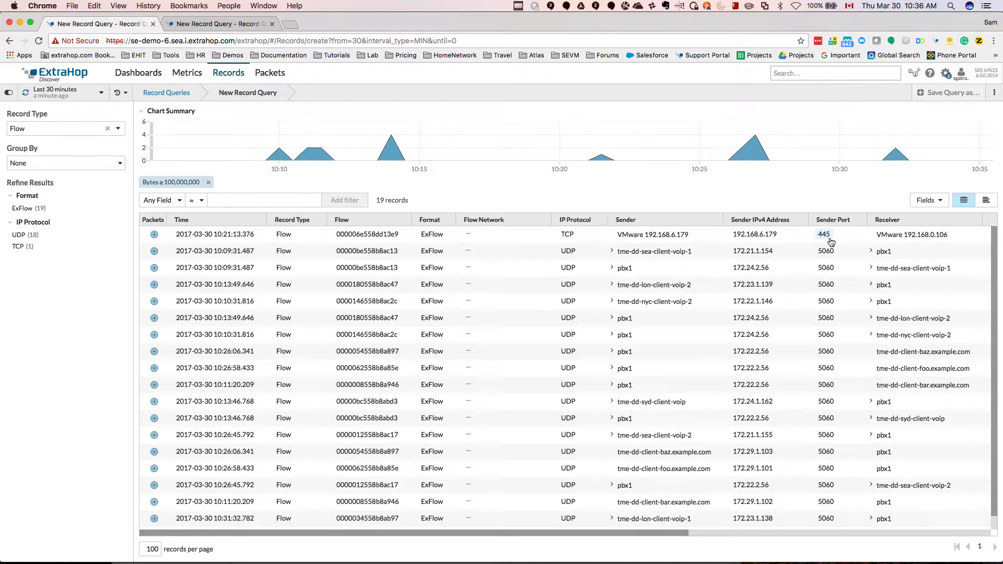
- Filter the records to the largest transfer's flow, 000006e558dd13e9, and clear the Bytes filter and the Flow record type restriction
left_click(365, 239)
left_click(364, 246)
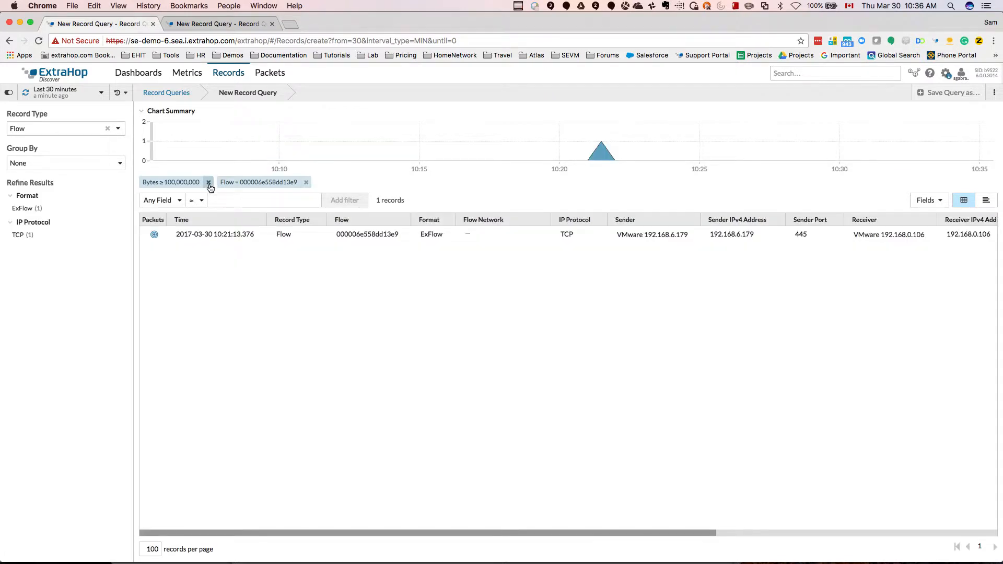
left_click(209, 183)
left_click(108, 129)
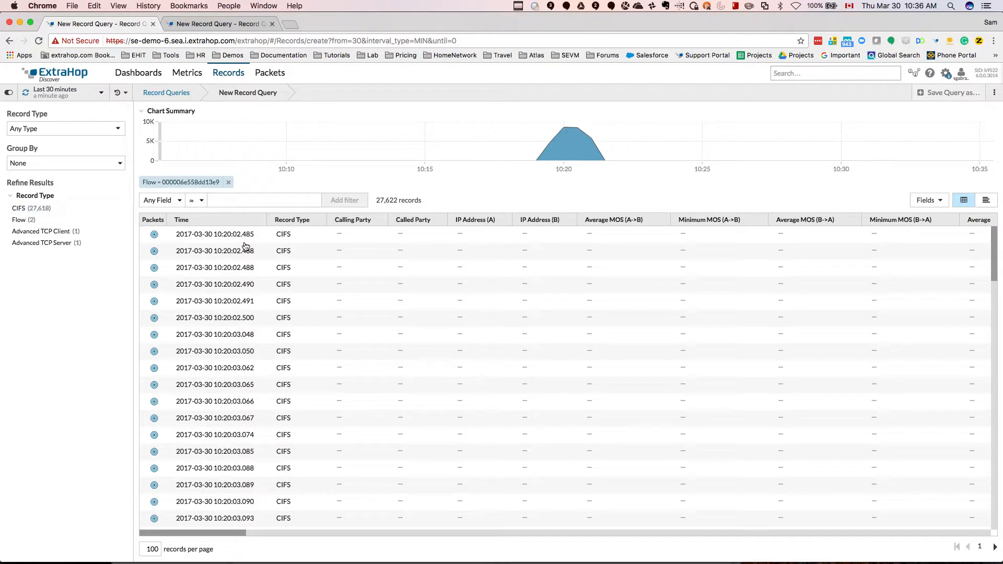
- Narrow the flow's records to CIFS, group them by Resource, and review the listed files
left_click(23, 209)
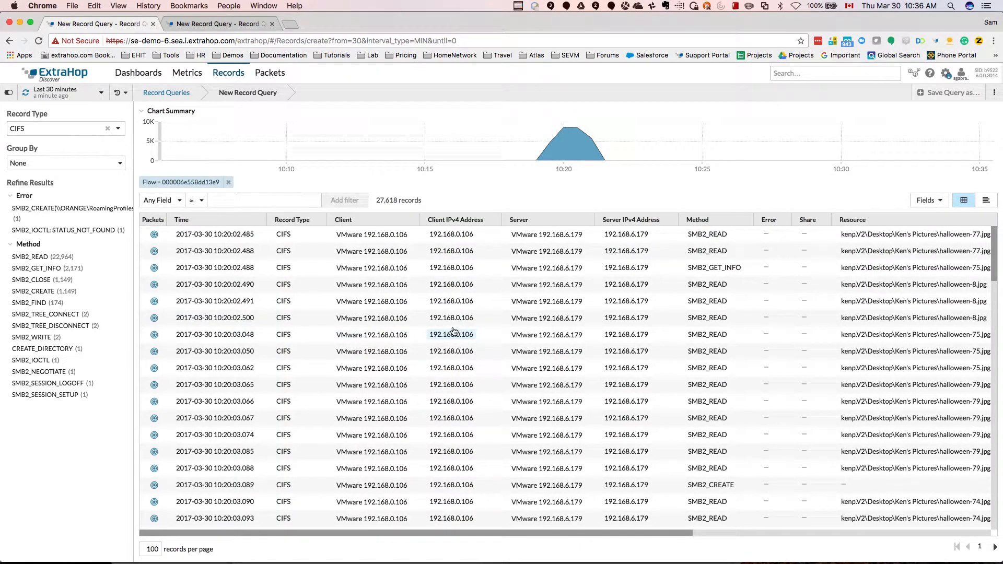
mouse_move(562, 531)
left_mouse_down()
mouse_move(579, 531)
mouse_move(561, 534)
left_mouse_up()
mouse_move(563, 130)
left_click(65, 163)
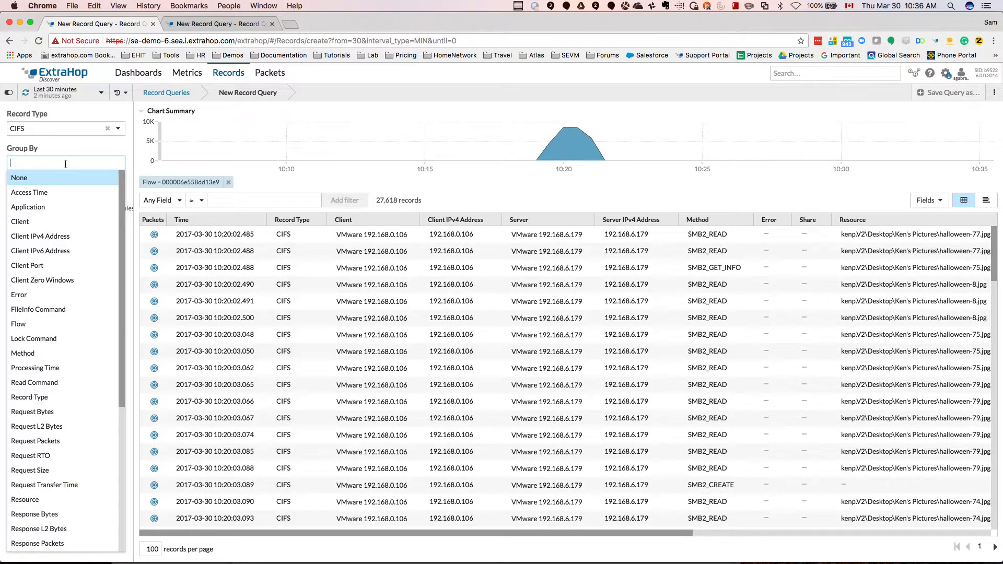
type("res")
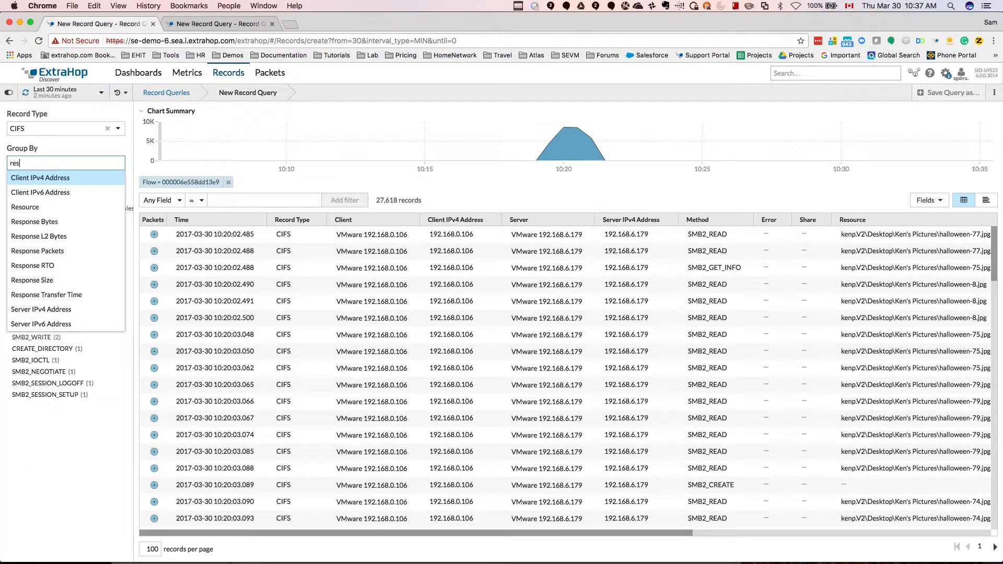
left_click(55, 207)
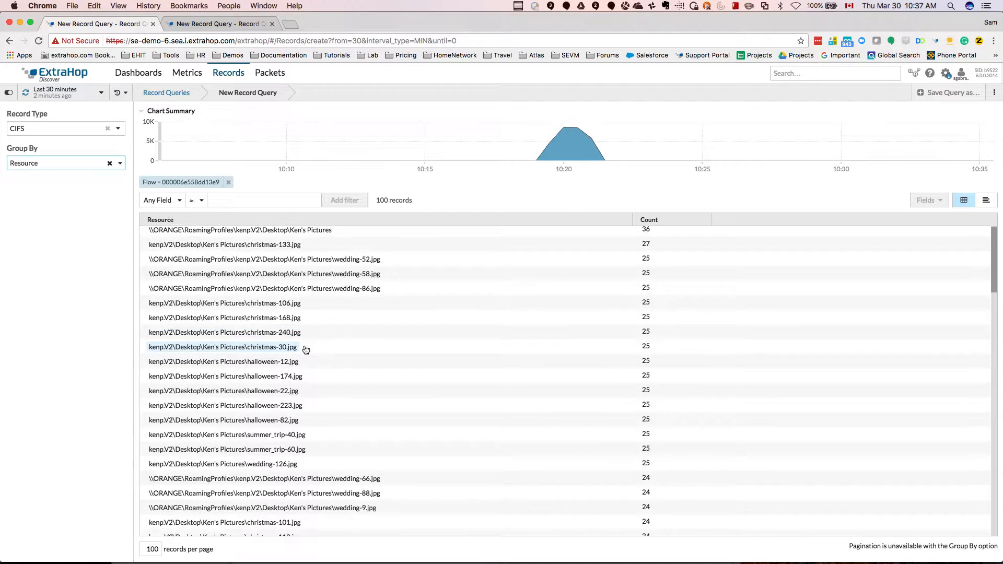
scroll(306, 350, "down", 3)
scroll(306, 350, "down", 6)
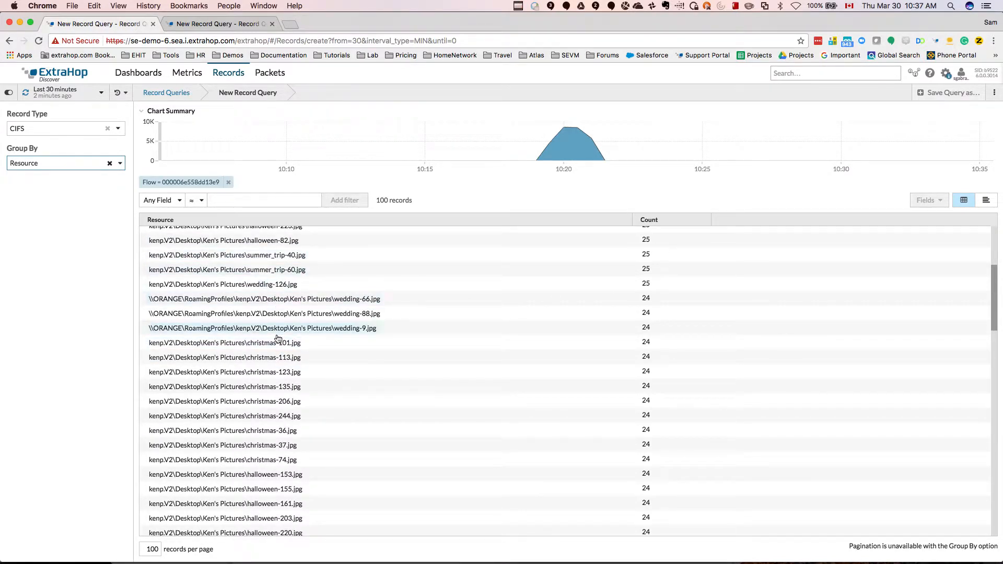
scroll(277, 400, "down", 1)
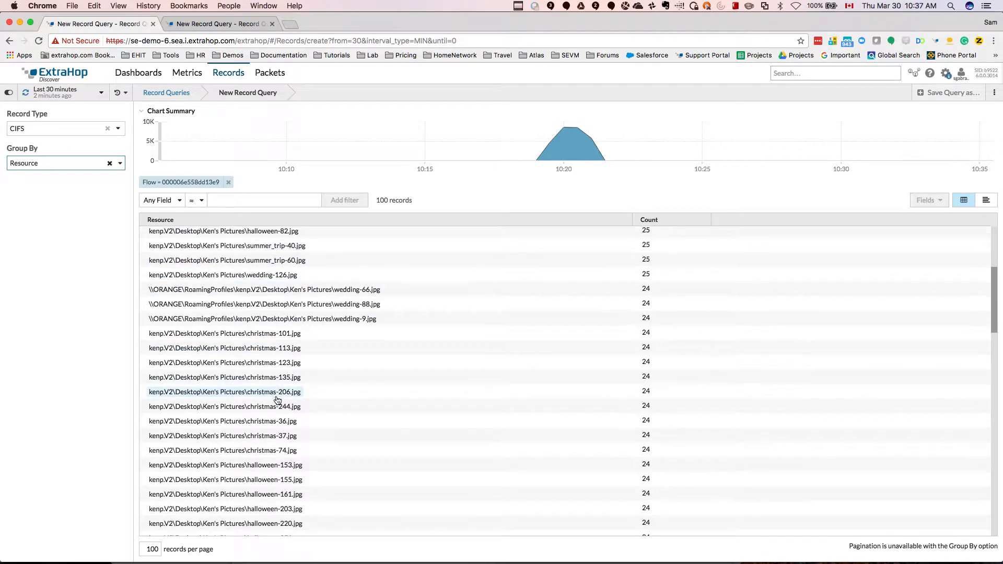
- Examine the rest of the files accessed over CIFS in this flow, returning to the start of the Resource list
scroll(277, 400, "down", 1)
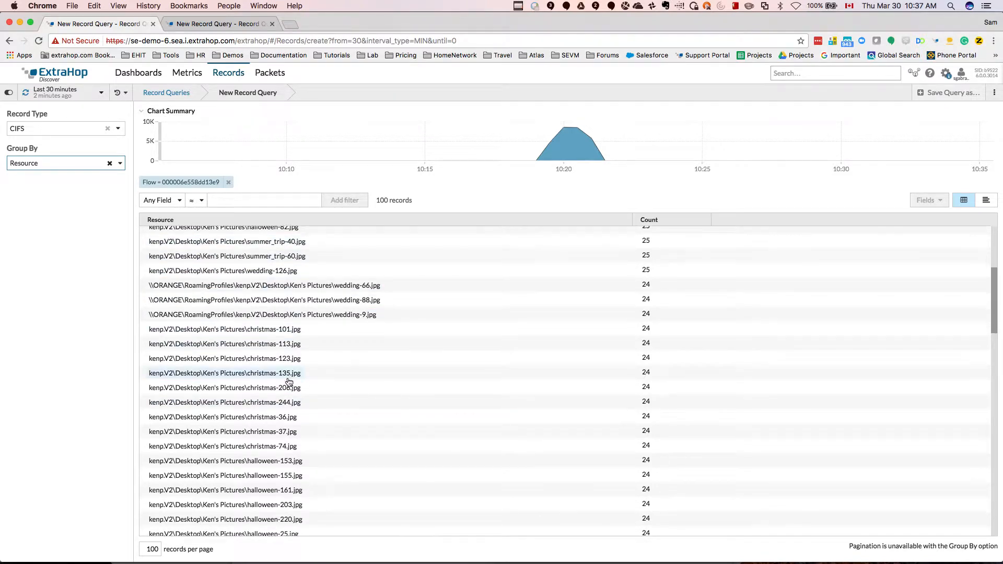
scroll(291, 382, "down", 10)
scroll(430, 463, "down", 1)
scroll(430, 463, "down", 10)
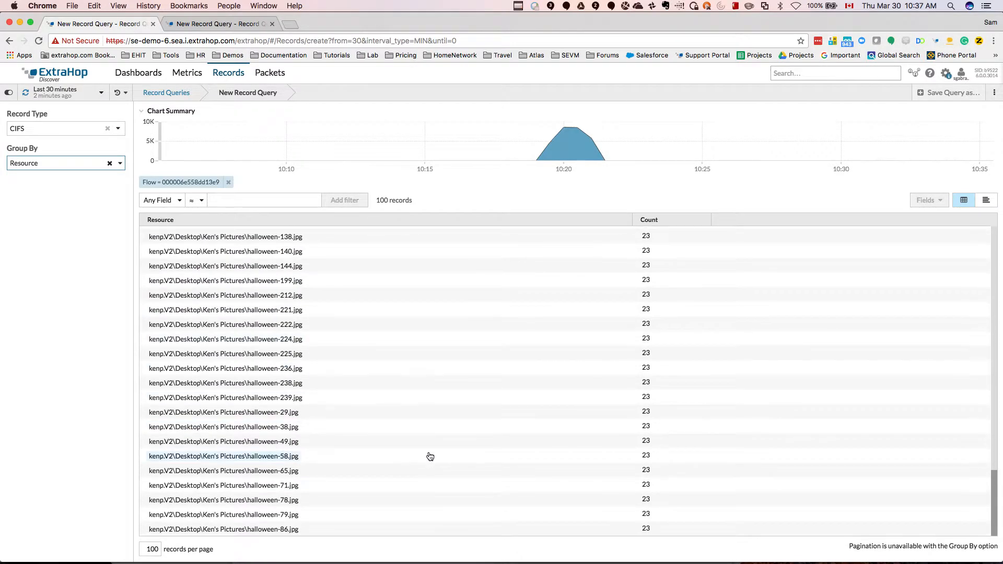
scroll(430, 458, "up", 20)
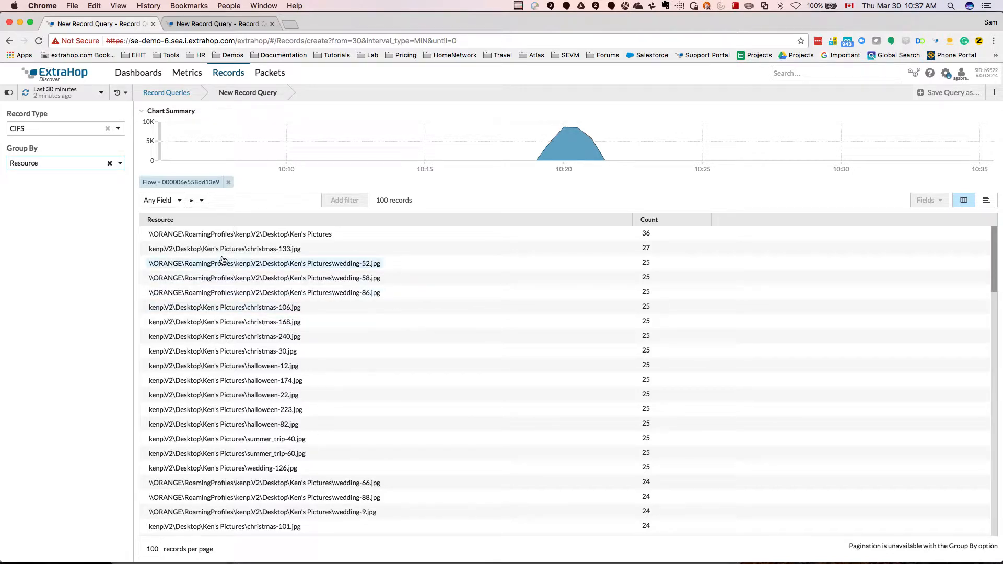
- Run a global records query for "sa" across all fields of all records
left_click(794, 73)
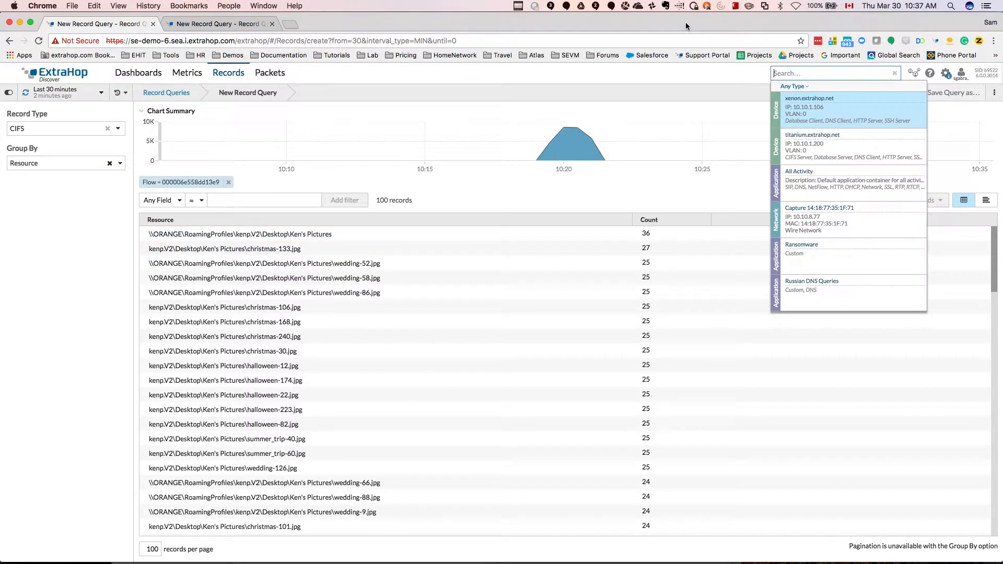
type("sa")
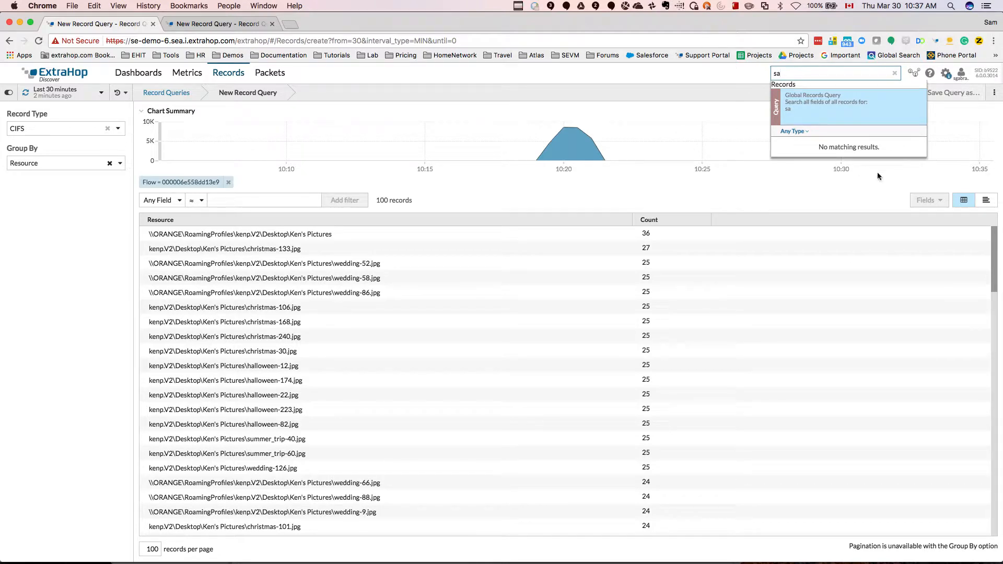
left_click(824, 105)
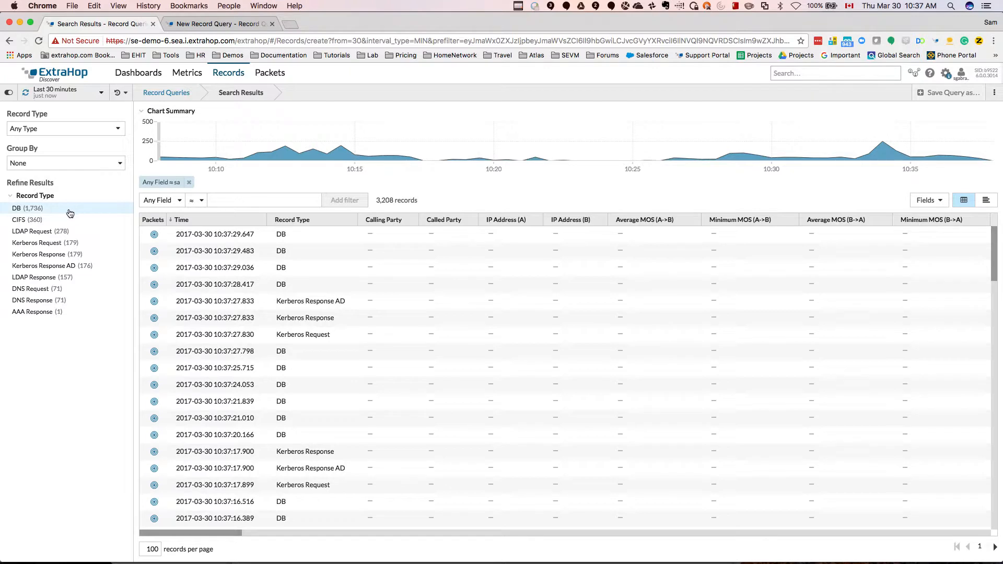
- Narrow the search results to DB records and review their client, server, method, error and user columns
left_click(25, 209)
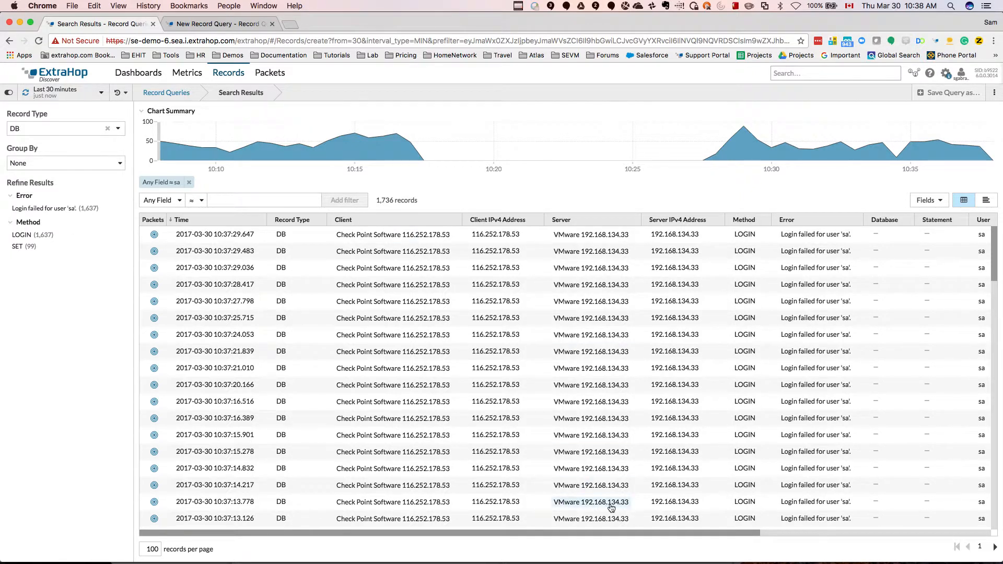
left_click_drag(697, 534, 765, 531)
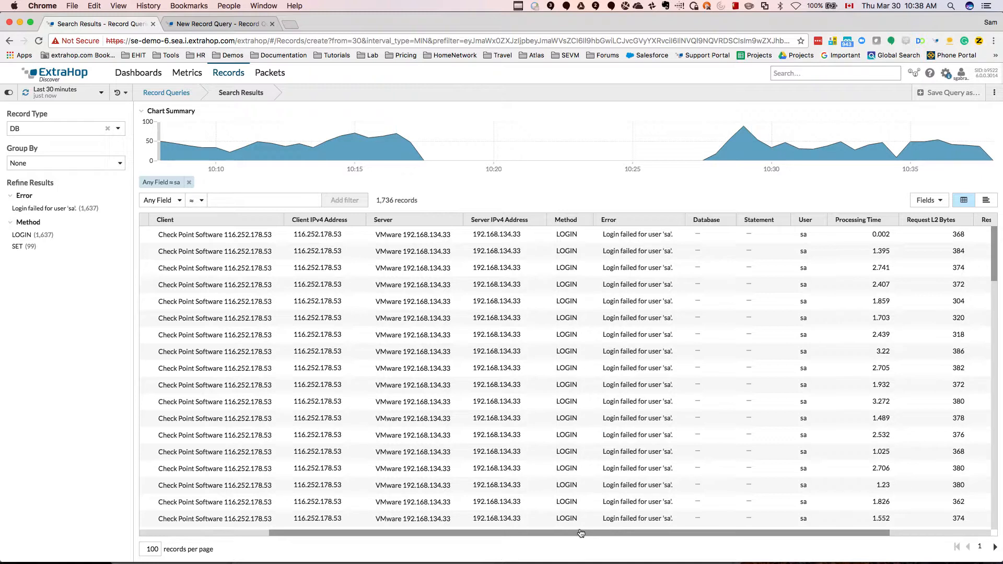
left_click_drag(553, 531, 324, 521)
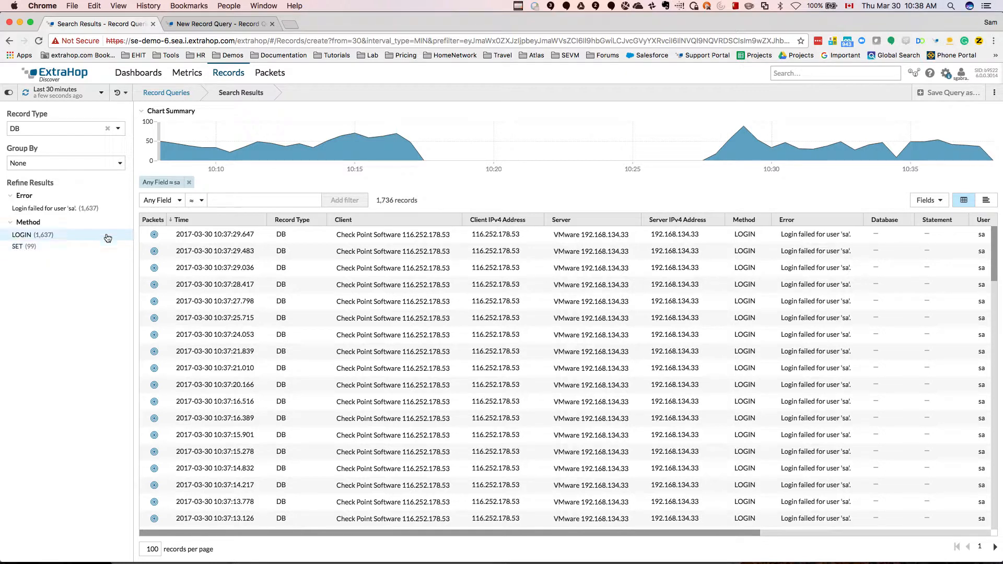
left_click(119, 164)
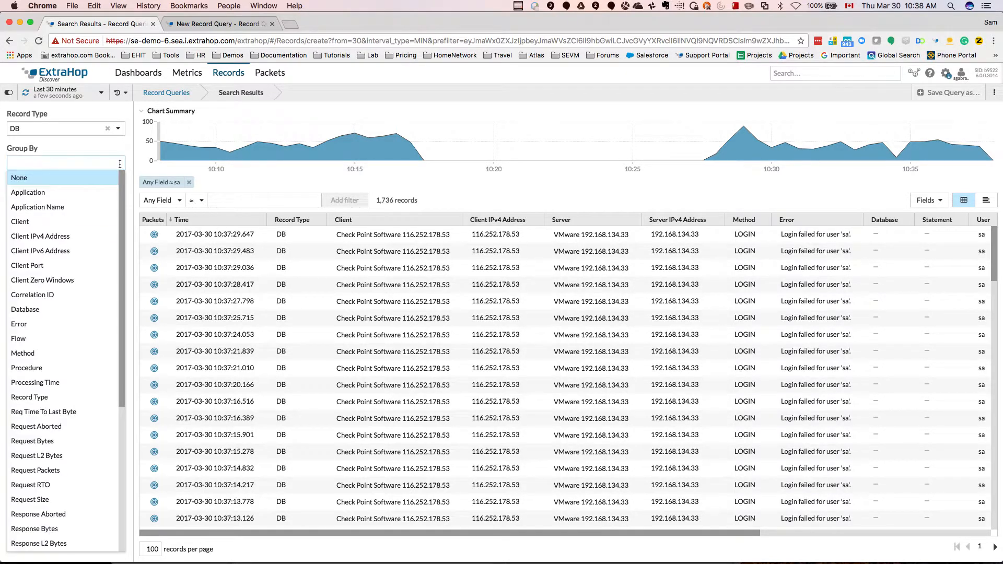
type("clie")
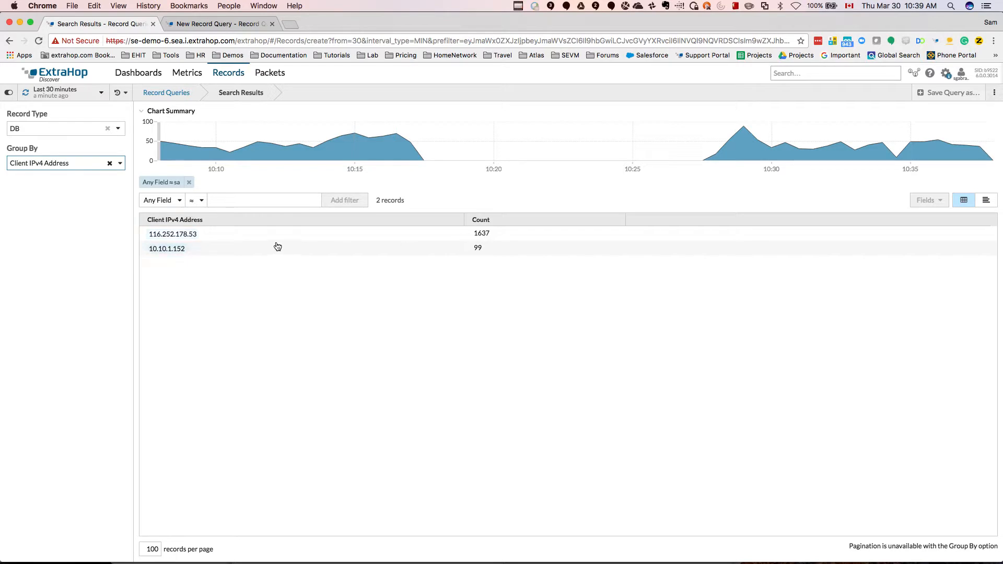
left_click(172, 238)
left_click(175, 251)
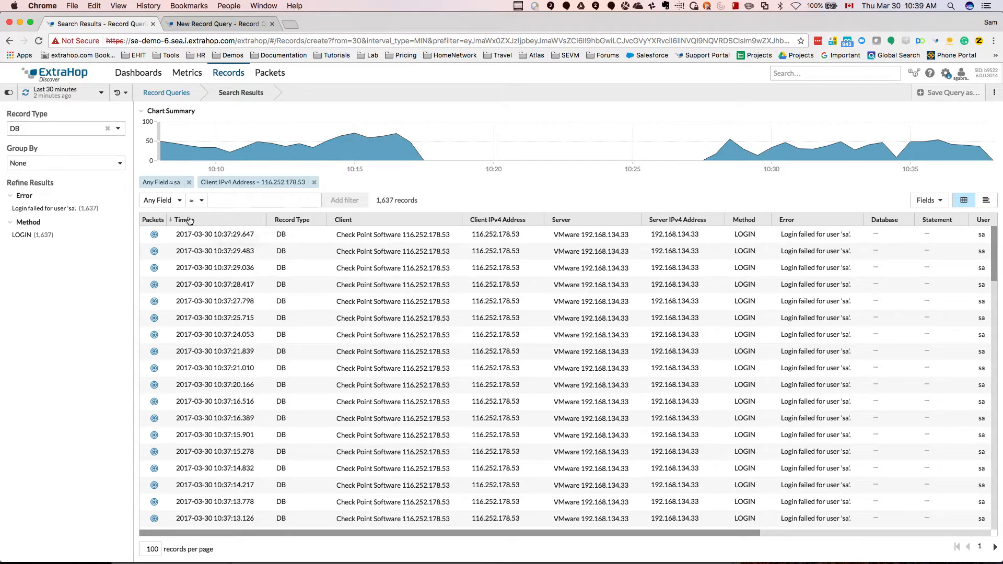
left_click(119, 160)
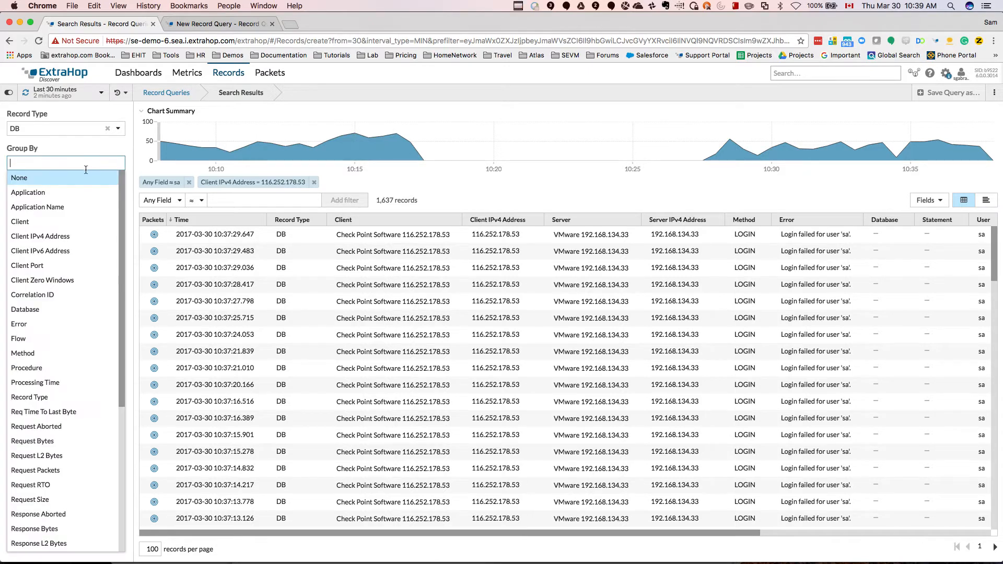
left_click(51, 241)
left_click(314, 181)
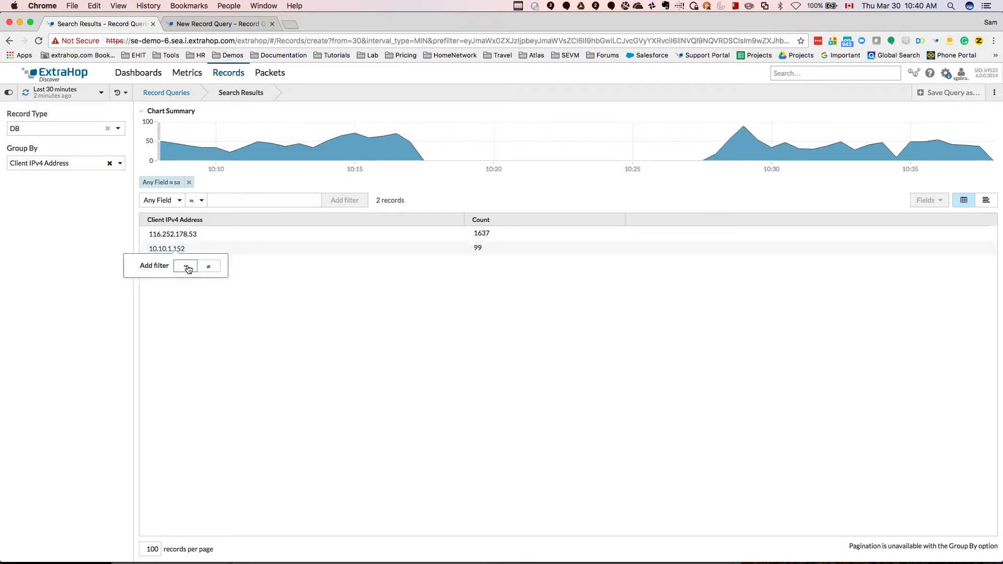
left_click(296, 260)
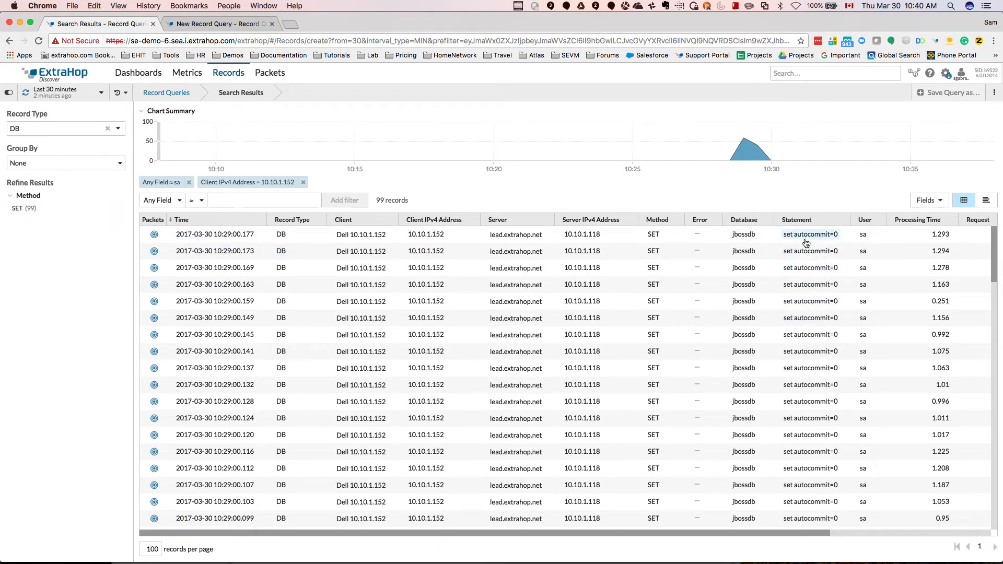
left_click_drag(732, 532, 673, 531)
left_click(522, 7)
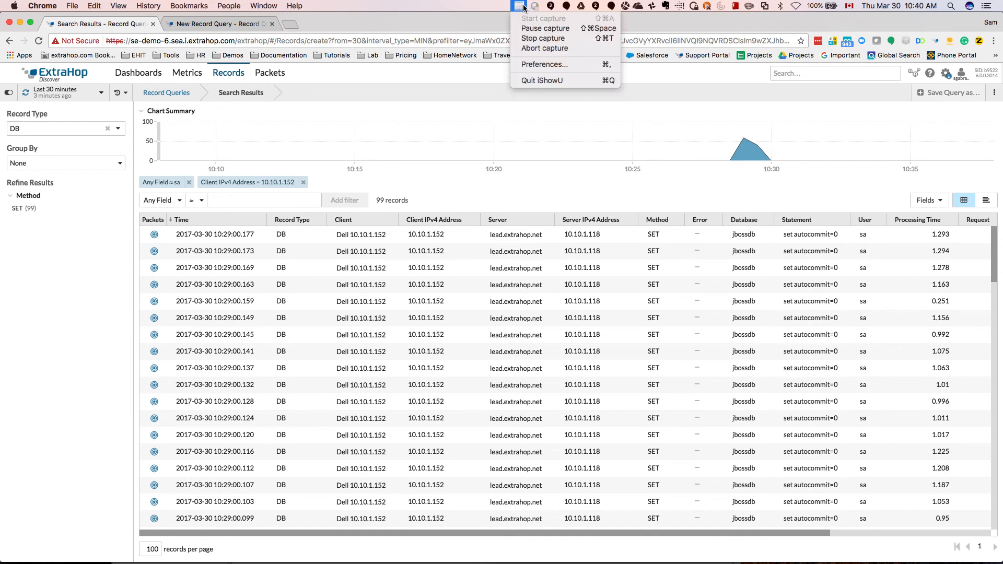